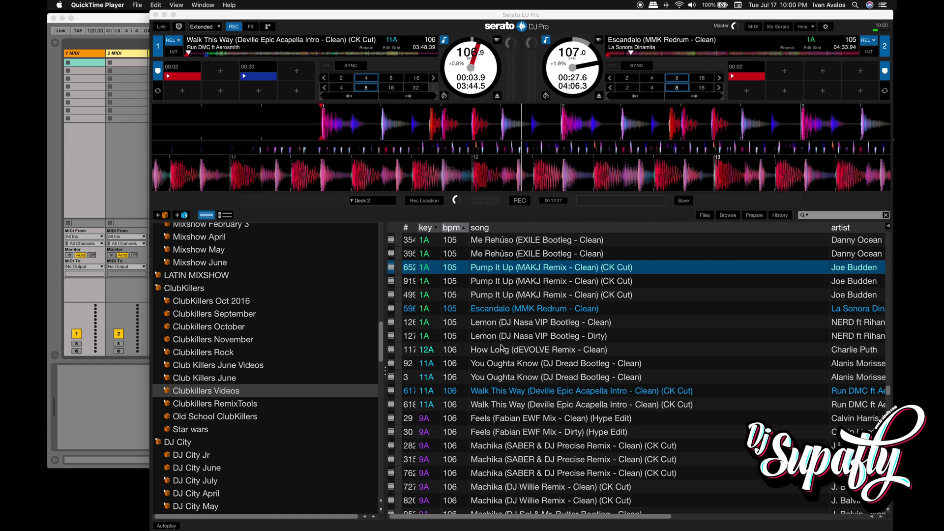
- Jump both Serato decks back to their first cue points
key("1")
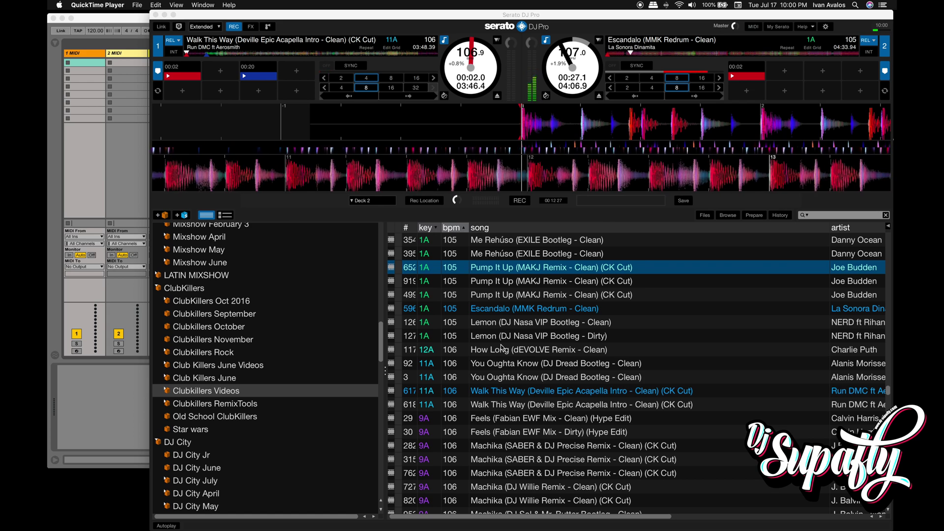
key("6")
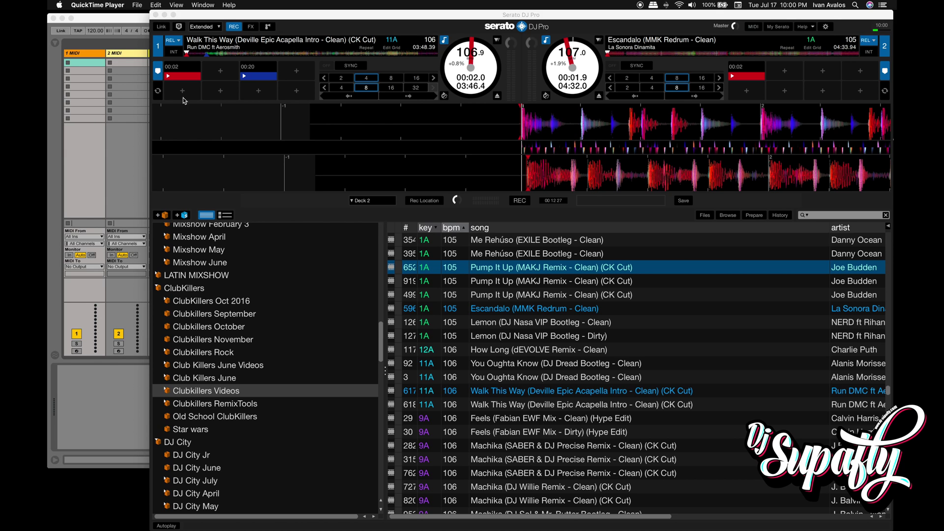
- Switch to Ableton Live and open its audio preferences
left_click(104, 20)
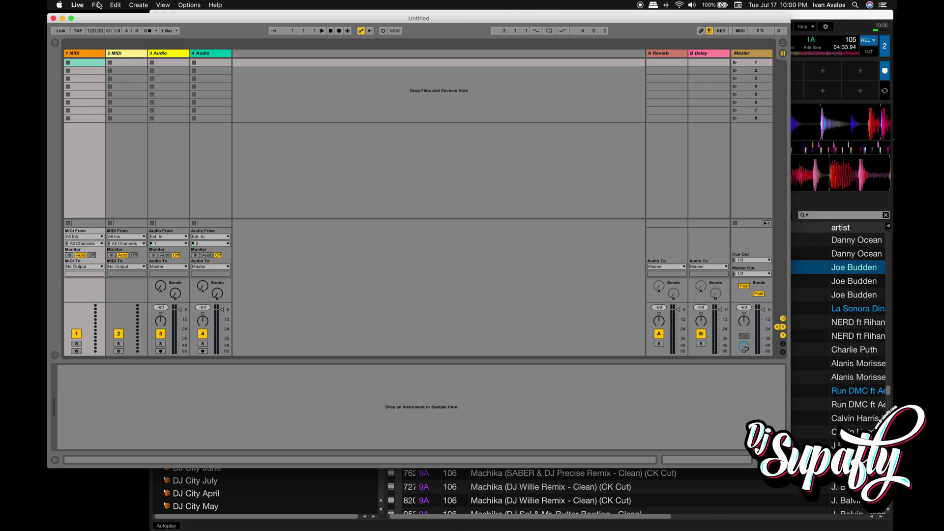
left_click(77, 5)
mouse_move(97, 4)
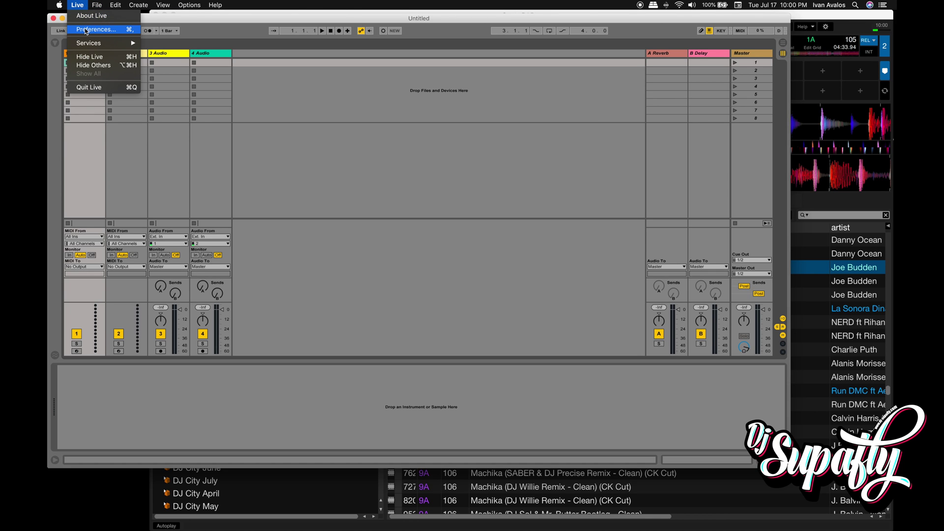
left_click(91, 28)
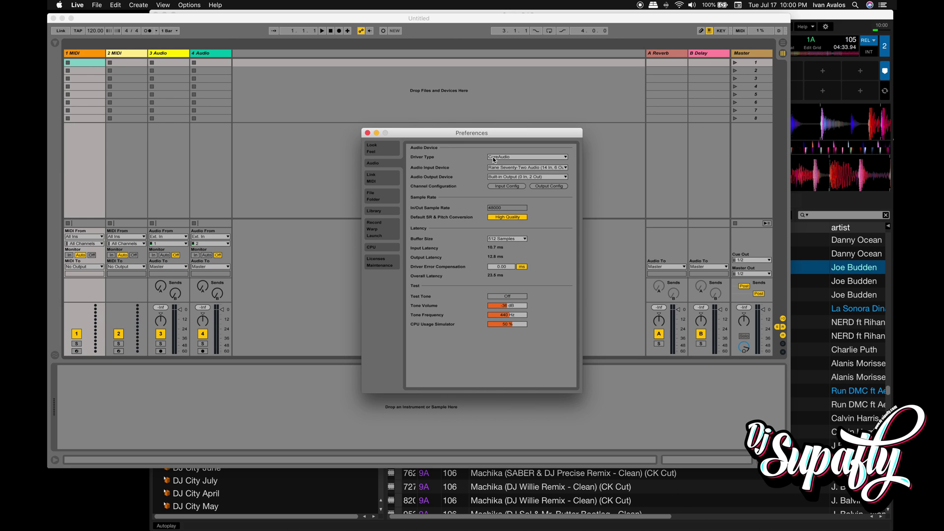
left_click_drag(498, 137, 473, 135)
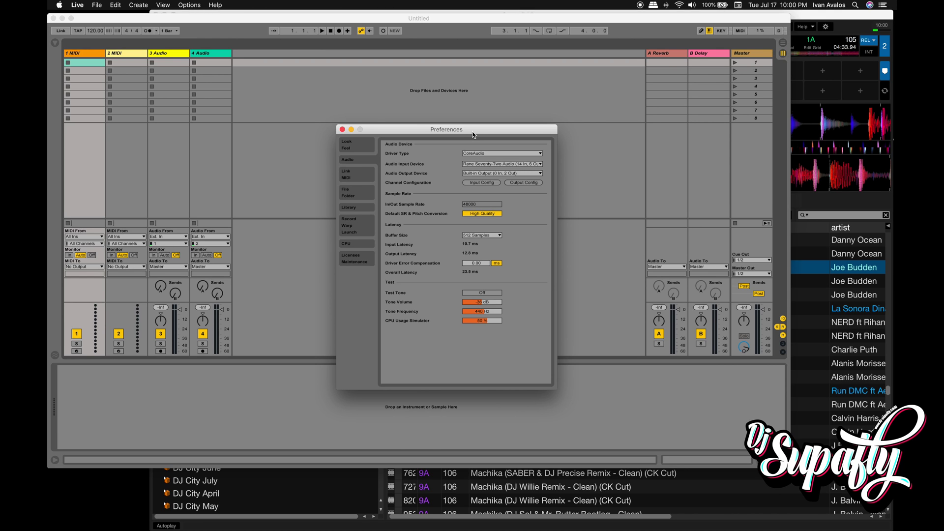
left_click_drag(473, 135, 477, 142)
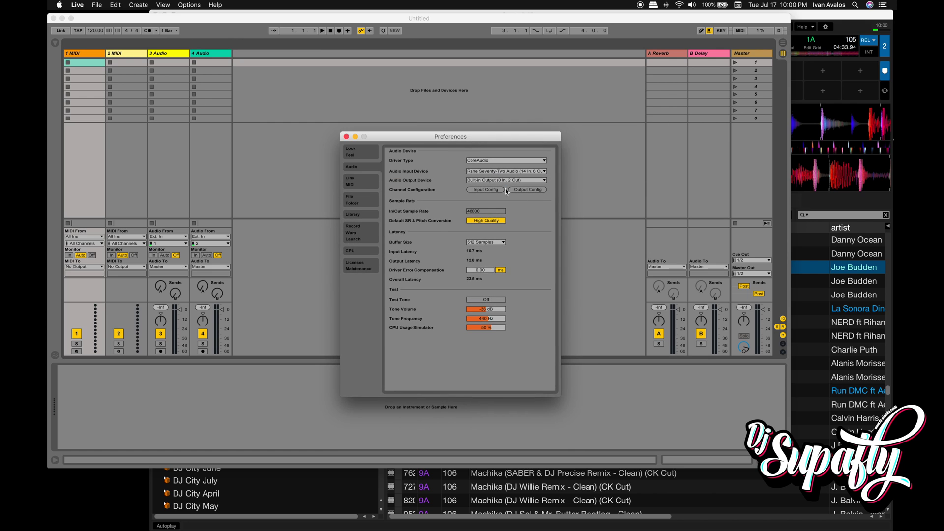
- Set the driver type to CoreAudio and the audio input device to Rane Seventy-Two Audio
left_click(487, 161)
left_click(480, 152)
left_click_drag(470, 140, 473, 138)
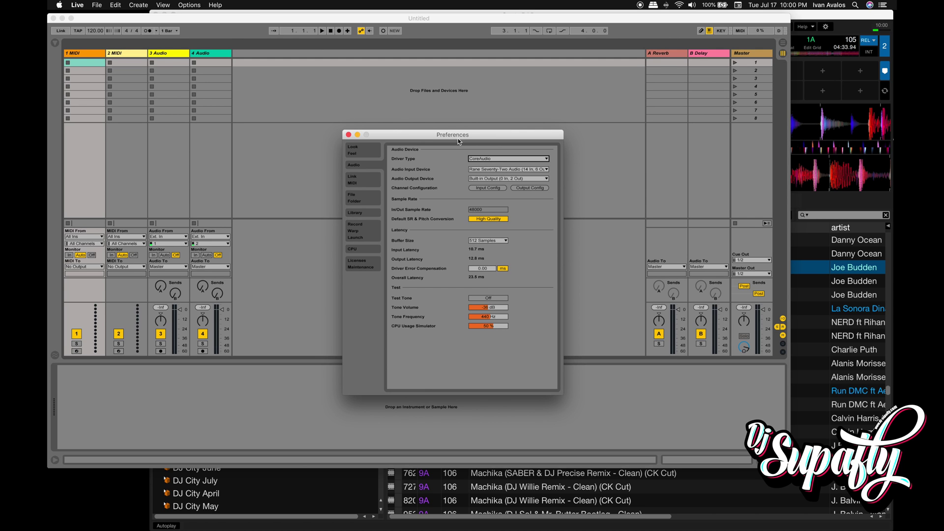
left_click(481, 170)
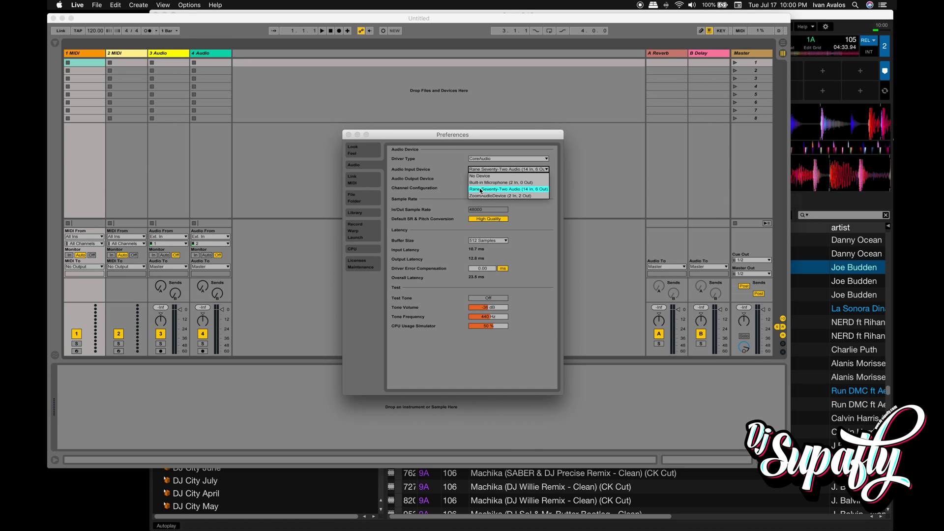
left_click(466, 159)
left_click(483, 160)
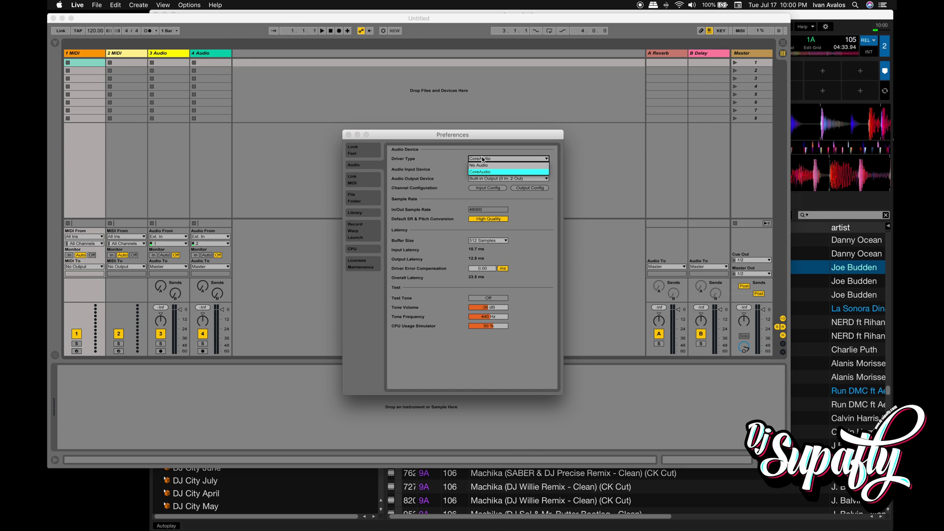
left_click(486, 172)
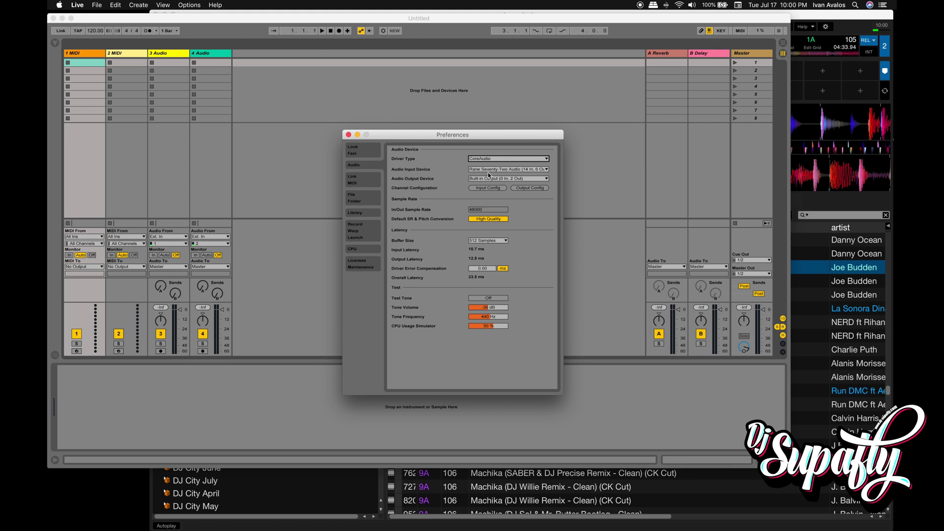
left_click(487, 170)
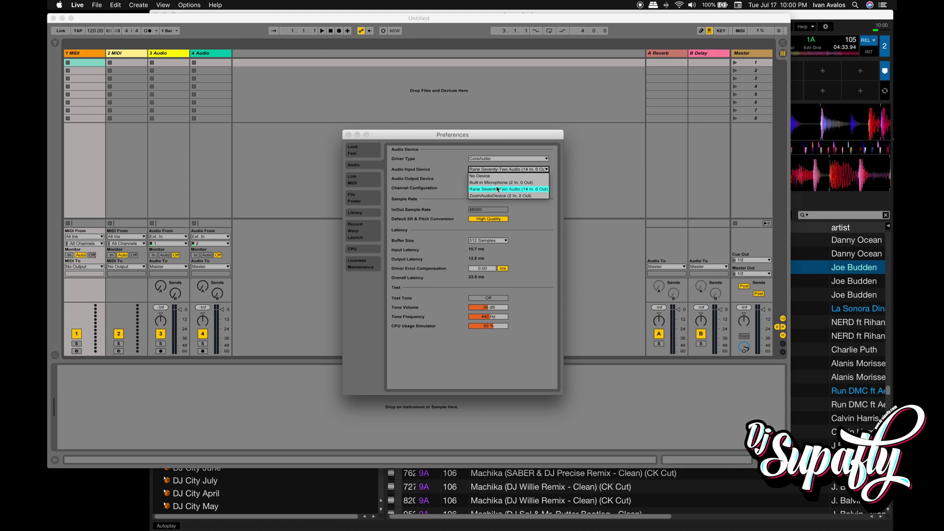
left_click(494, 189)
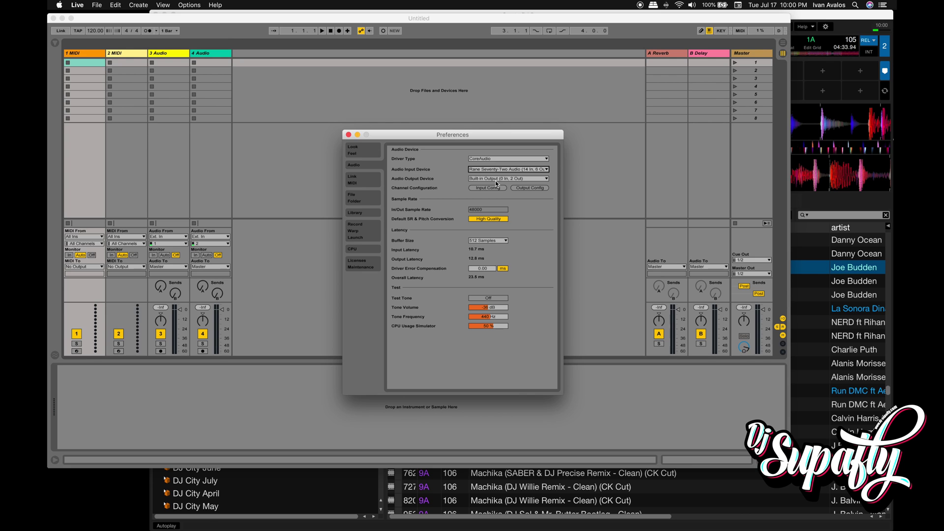
- Set the audio output device to Built-in Output (0 In, 2 Out)
left_click_drag(474, 142, 474, 150)
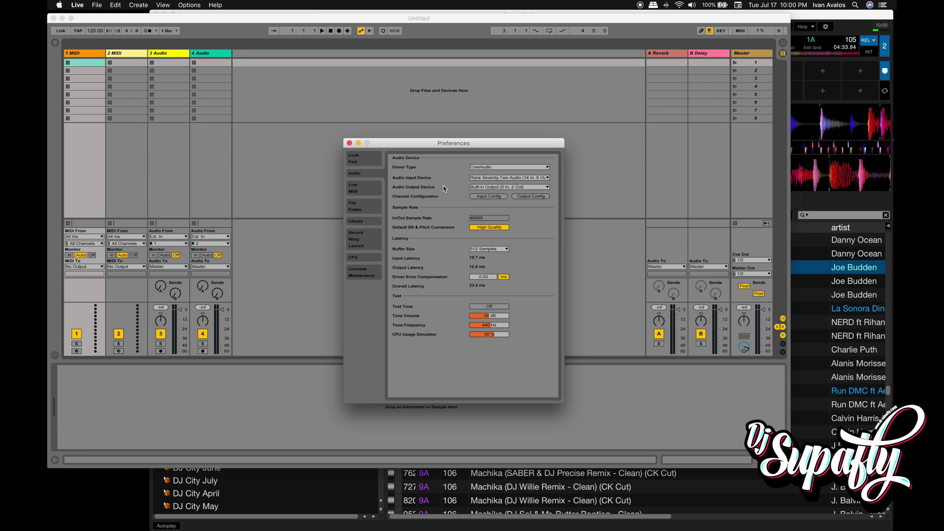
left_click(484, 188)
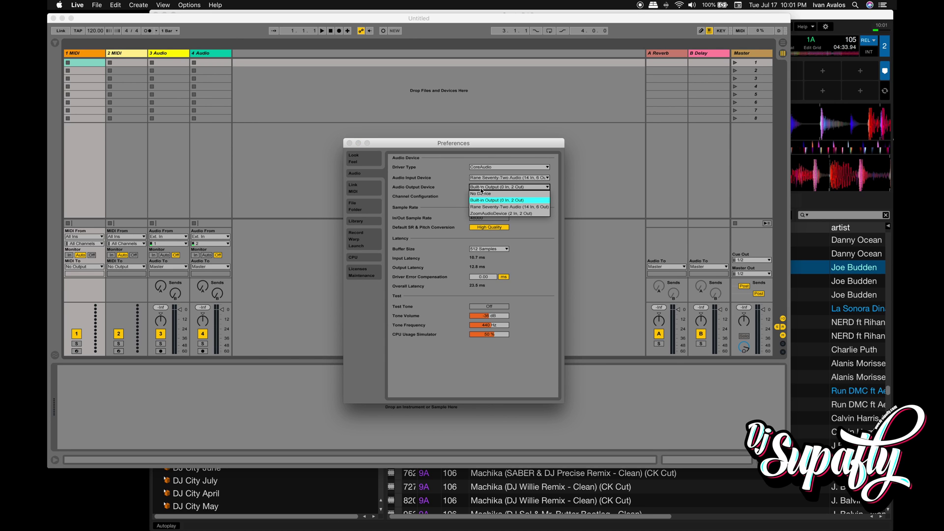
left_click(495, 202)
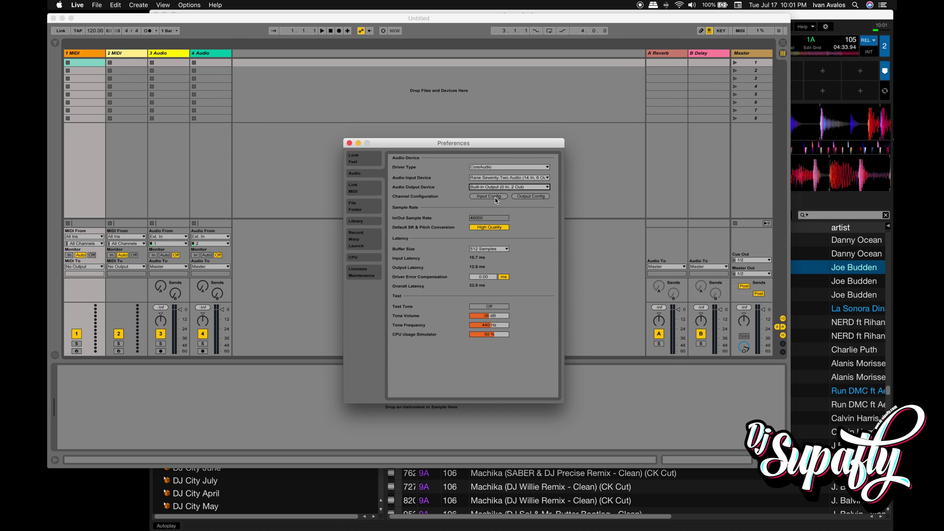
left_click(492, 189)
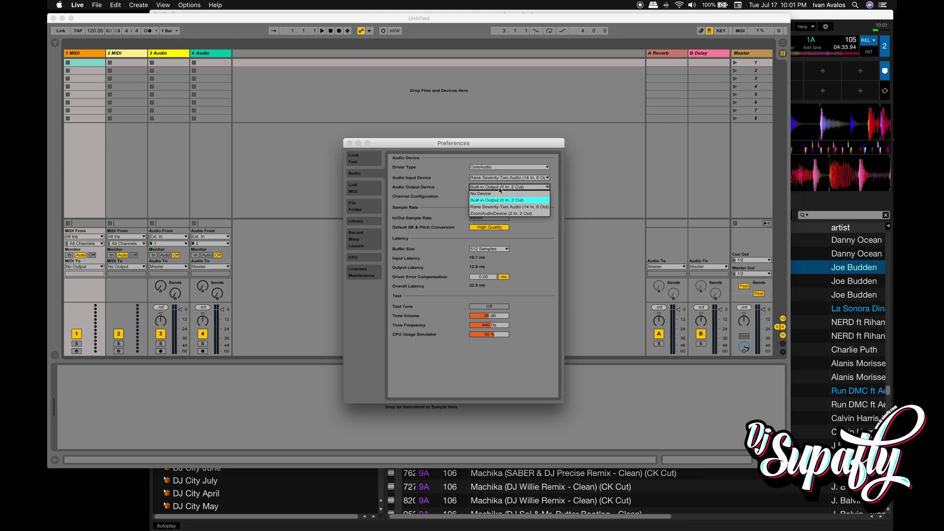
left_click(487, 201)
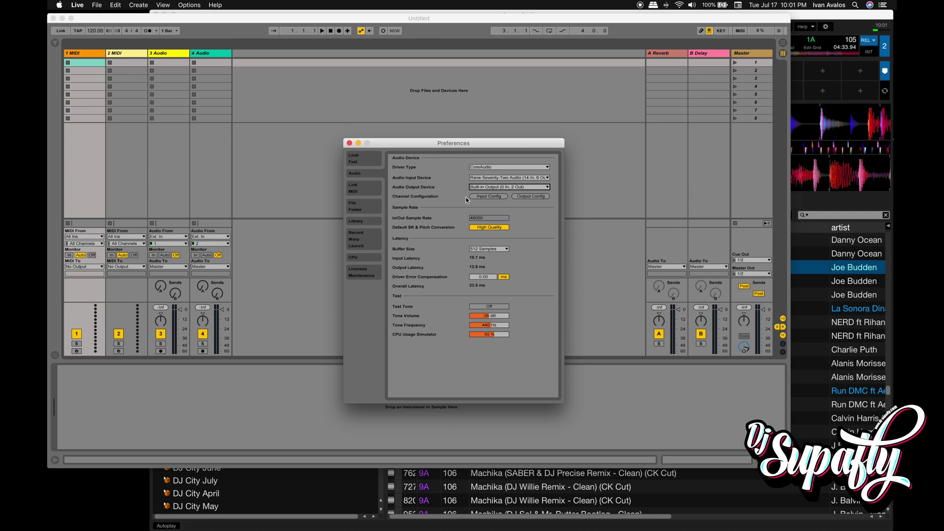
- Open the input channel configuration and disable the stereo inputs 5/6, 7/8, 9/10, 11/12 and 13/14
left_click(492, 196)
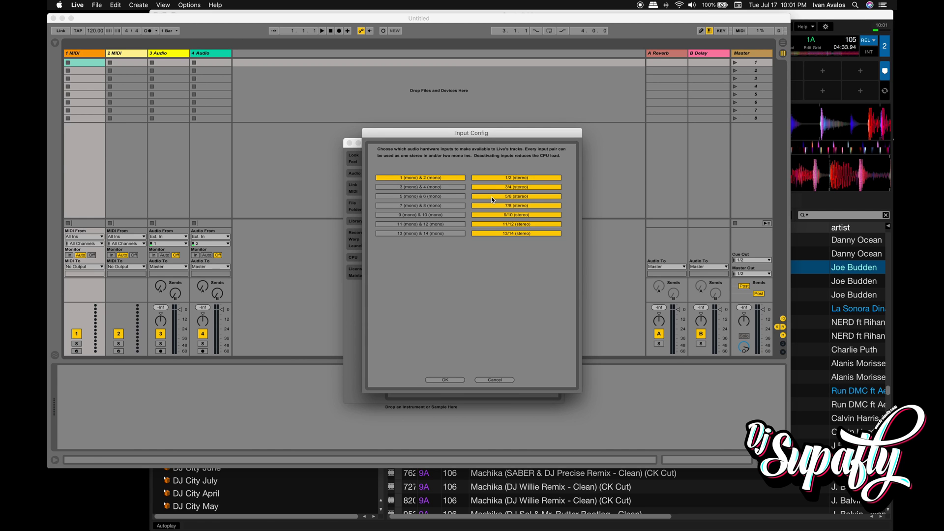
left_click(512, 234)
left_click(511, 225)
left_click(511, 215)
left_click(512, 206)
left_click(512, 197)
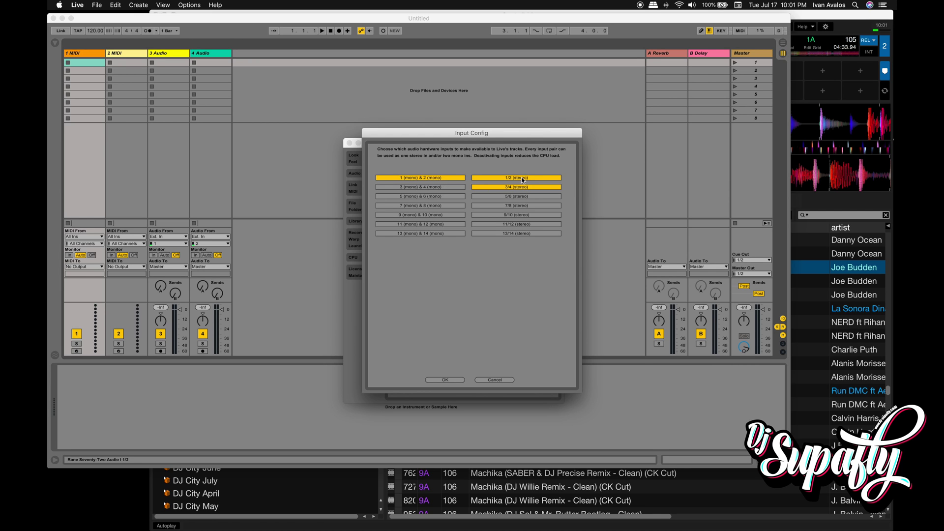
- Enable the stereo inputs 5/6, 7/8, 9/10, 11/12 and 13/14 and confirm the input configuration
left_click(519, 198)
left_click(517, 205)
left_click(514, 215)
left_click(513, 225)
left_click(512, 233)
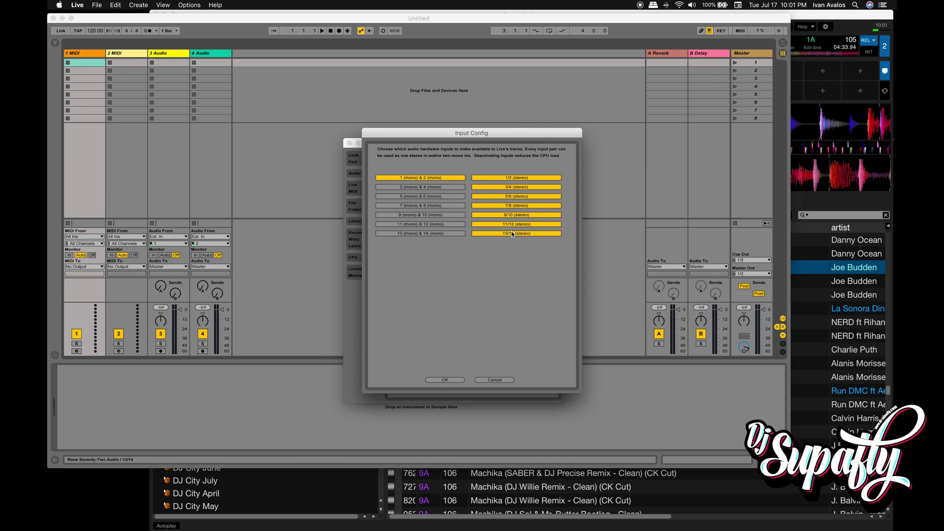
left_click(446, 380)
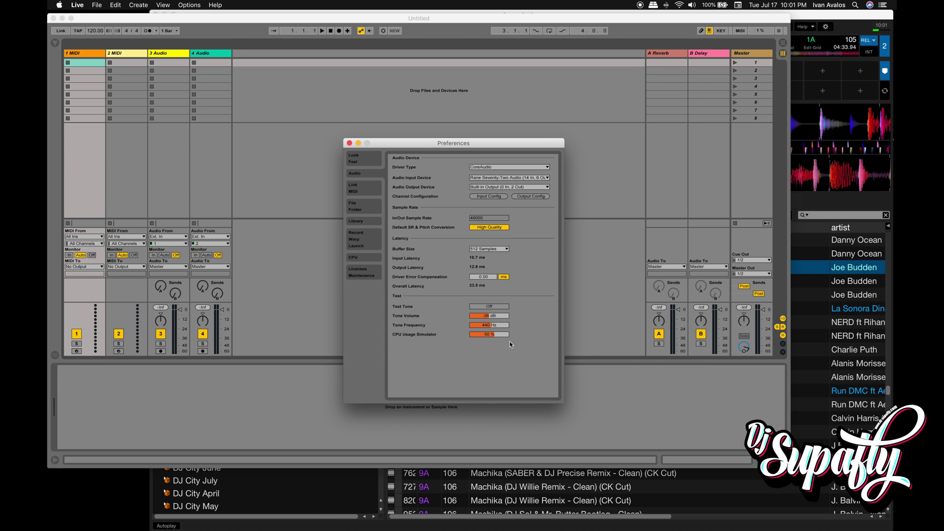
- Close the preferences and switch the Live set to Arrangement View
left_click(349, 143)
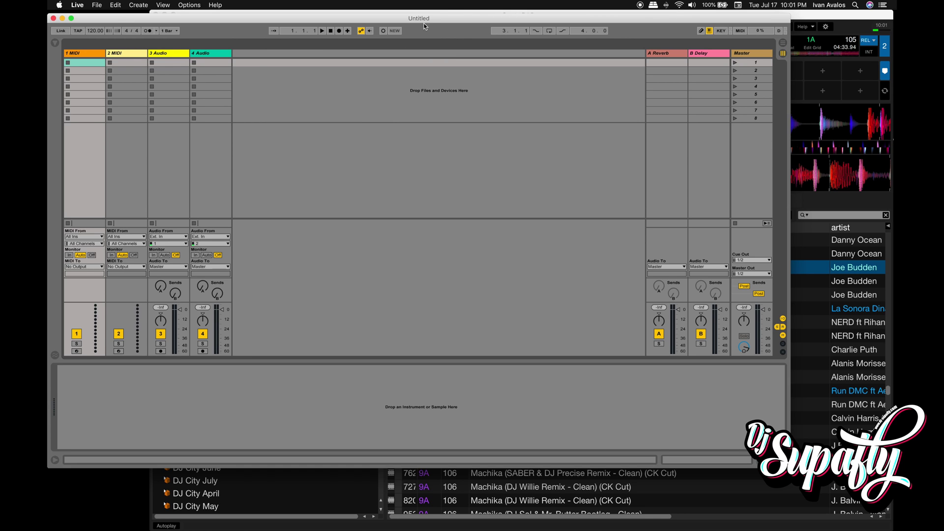
left_click_drag(424, 23, 451, 22)
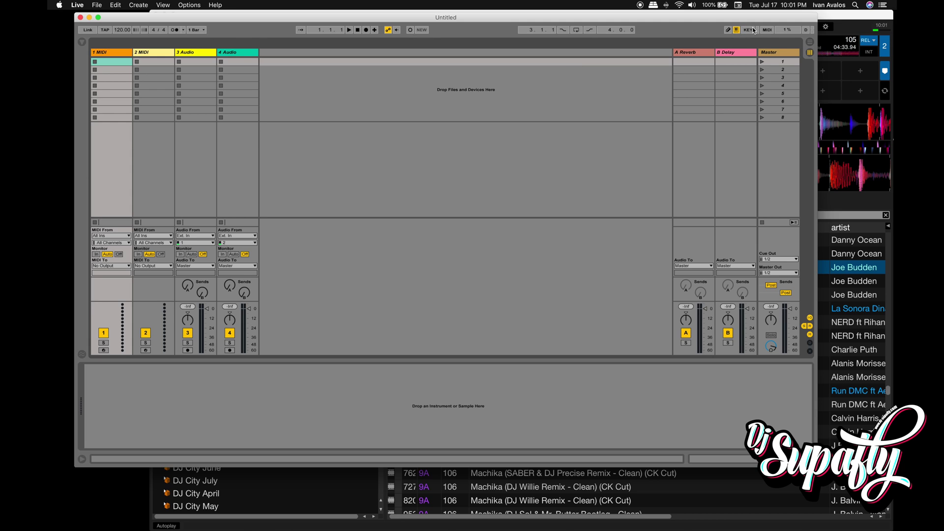
left_click(810, 43)
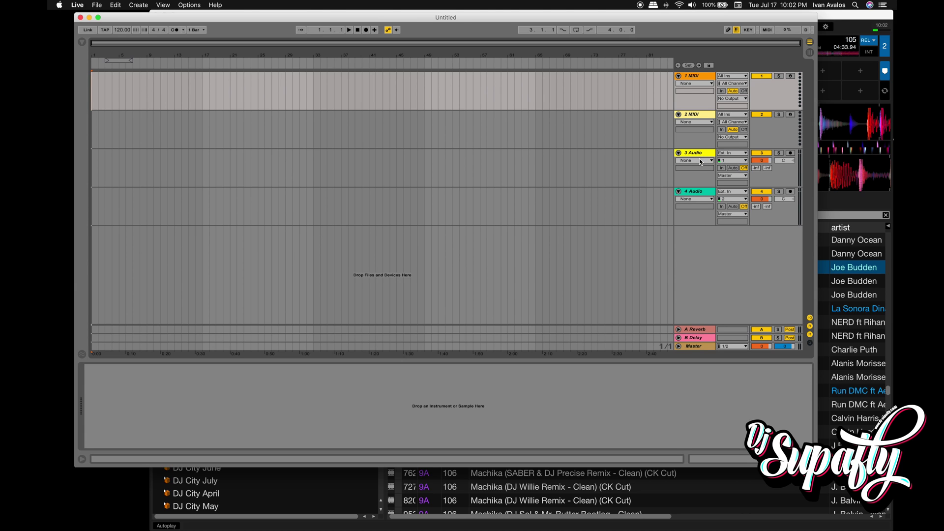
- Set the external input channels to 7/8 for track 3 Audio and 9/10 for track 4 Audio
left_click(729, 153)
left_click(726, 154)
left_click(729, 161)
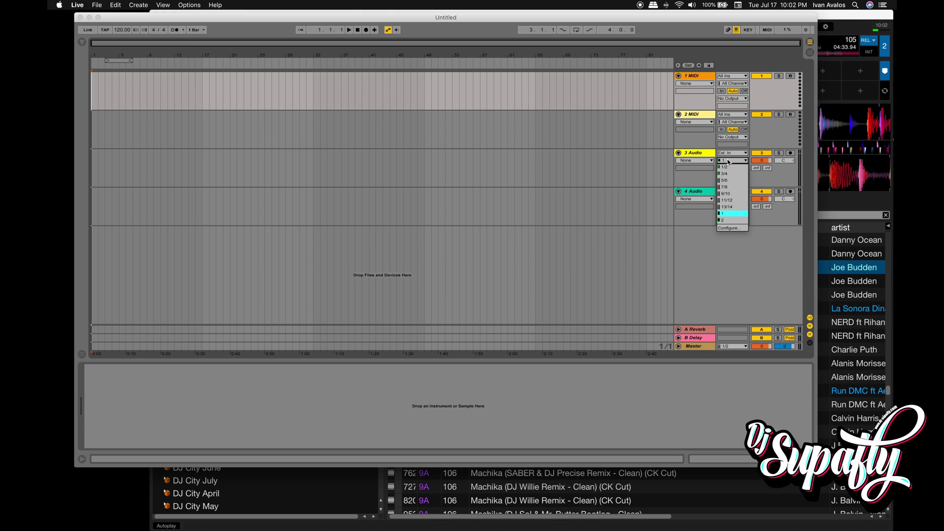
left_click(730, 187)
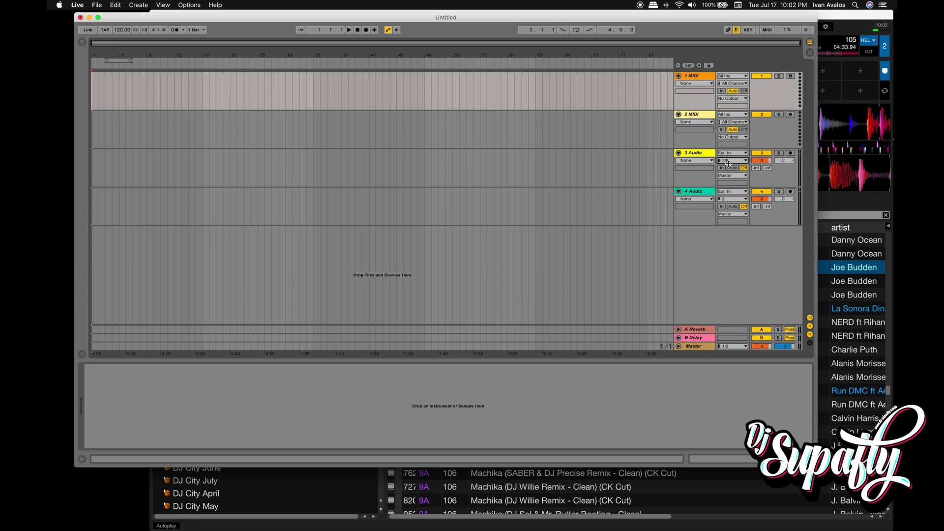
left_click(726, 199)
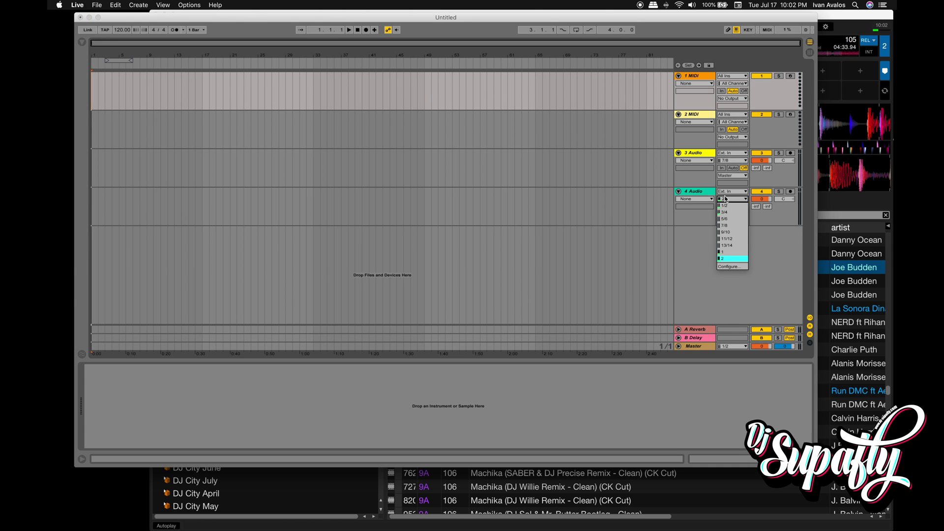
left_click(726, 231)
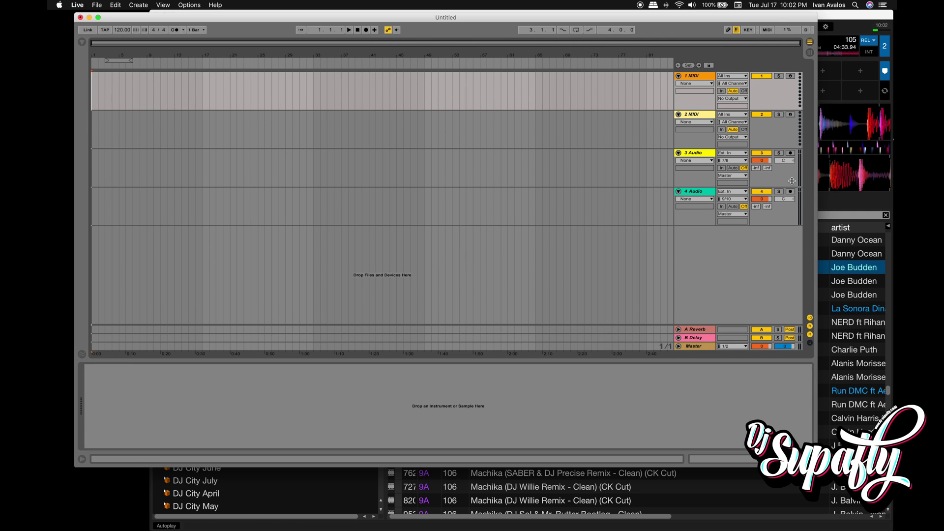
- Arm the tracks 3 Audio and 4 Audio together for recording
left_click(791, 154)
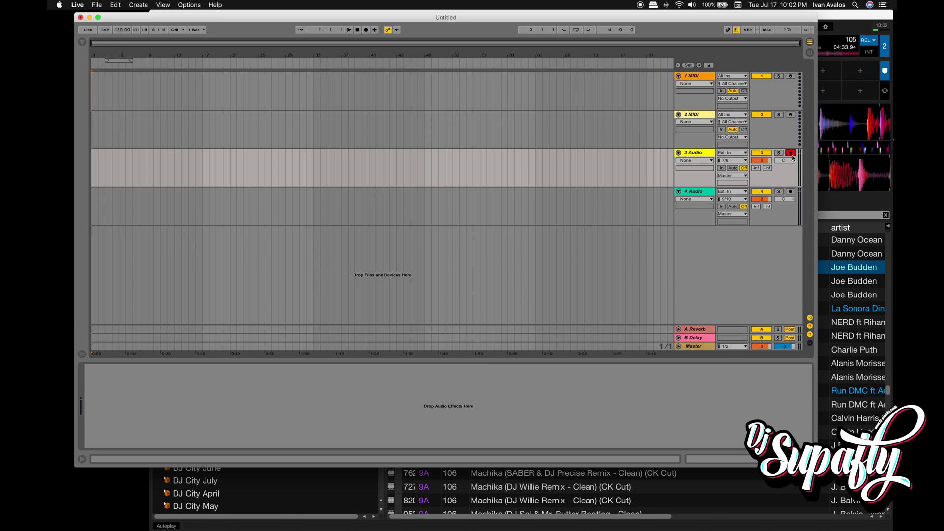
left_click(793, 195)
left_click(795, 179)
left_click(791, 195)
left_click(791, 156)
left_click(791, 192)
- Check the decks in Serato DJ Pro and start the arrangement recording in Ableton Live
left_click(851, 31)
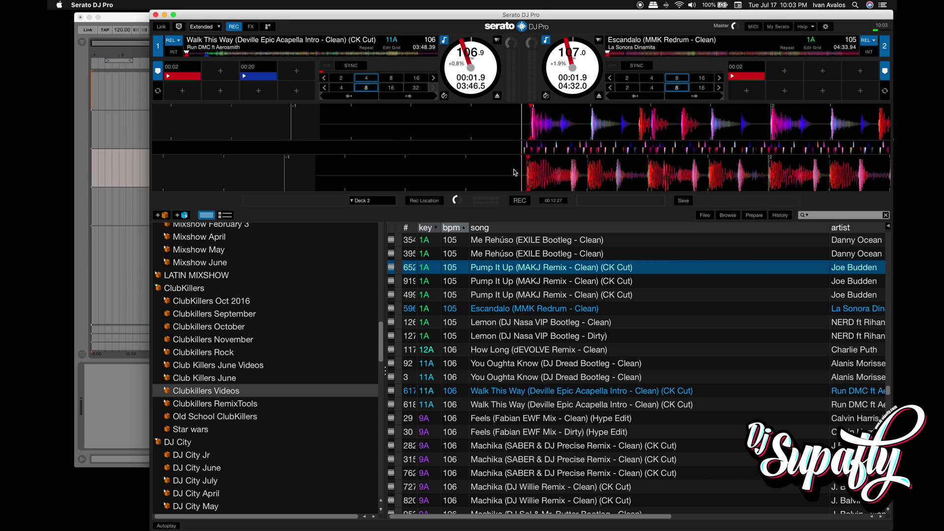
left_click(79, 71)
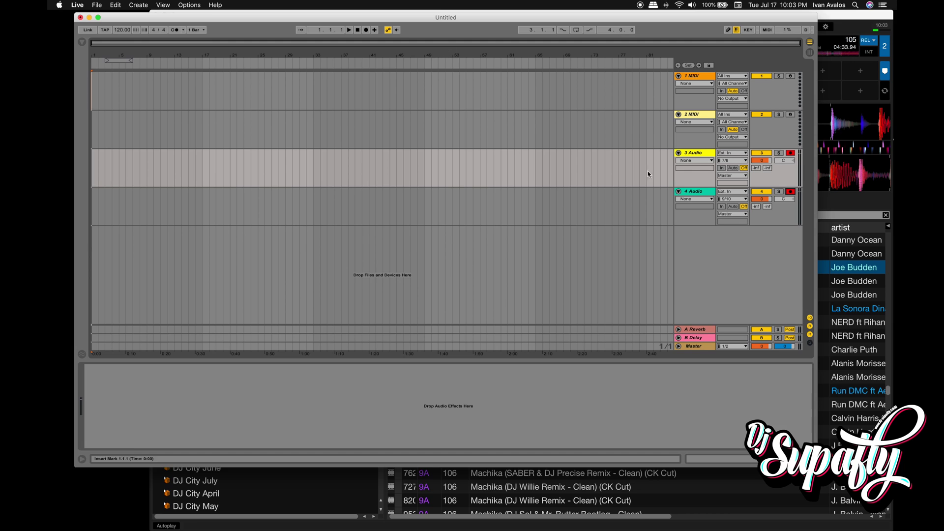
left_click(366, 30)
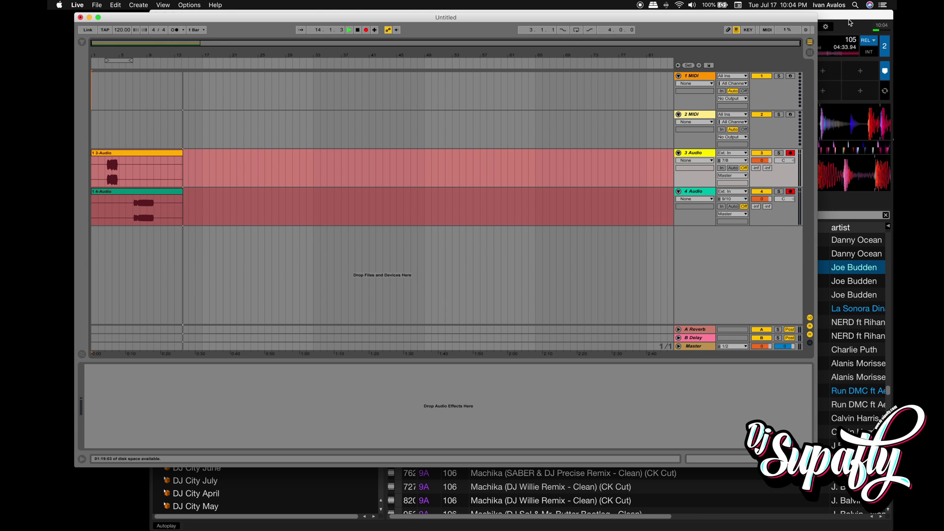
- Switch to Serato DJ Pro to view the playing decks, and return to the running recording in Ableton Live
left_click(836, 65)
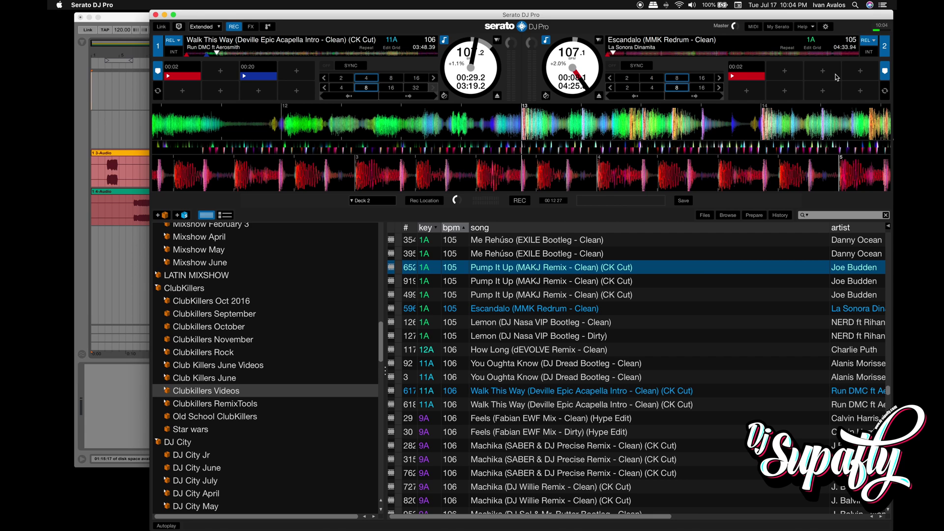
key("super+Tab")
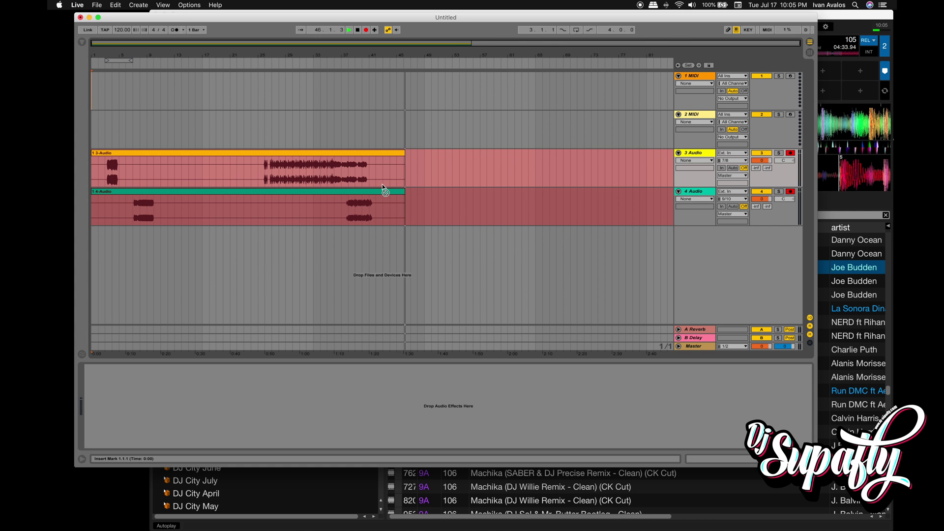
- Switch to Serato DJ Pro to play both decks from their starts, and return to Ableton Live to end the arrangement recording
key("super+Tab")
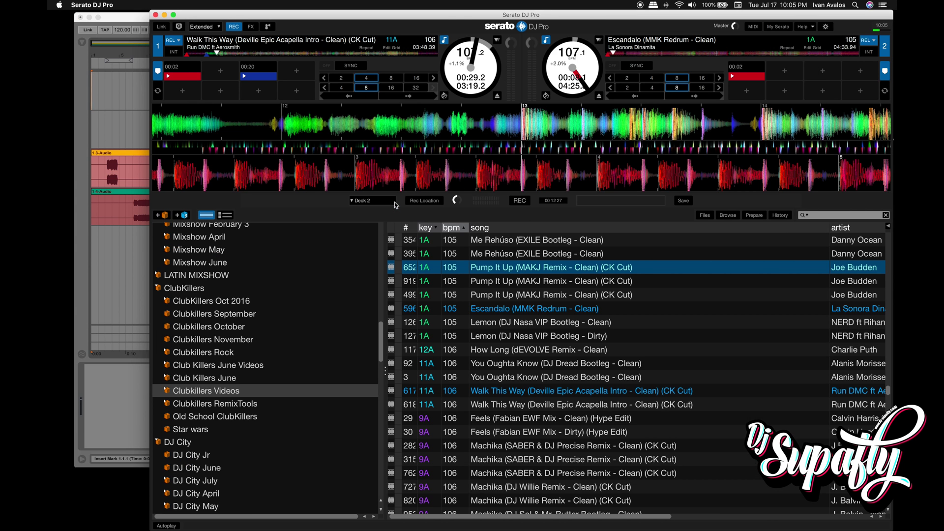
key("1")
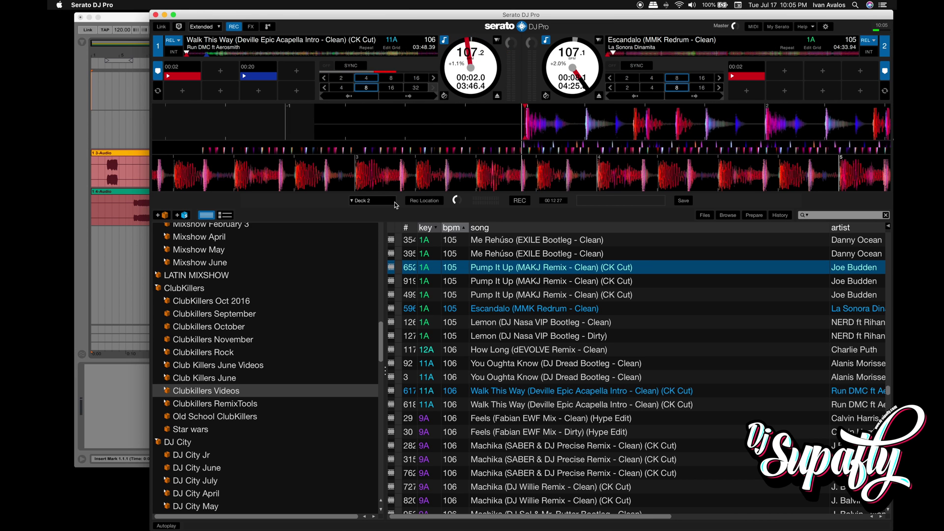
key("1")
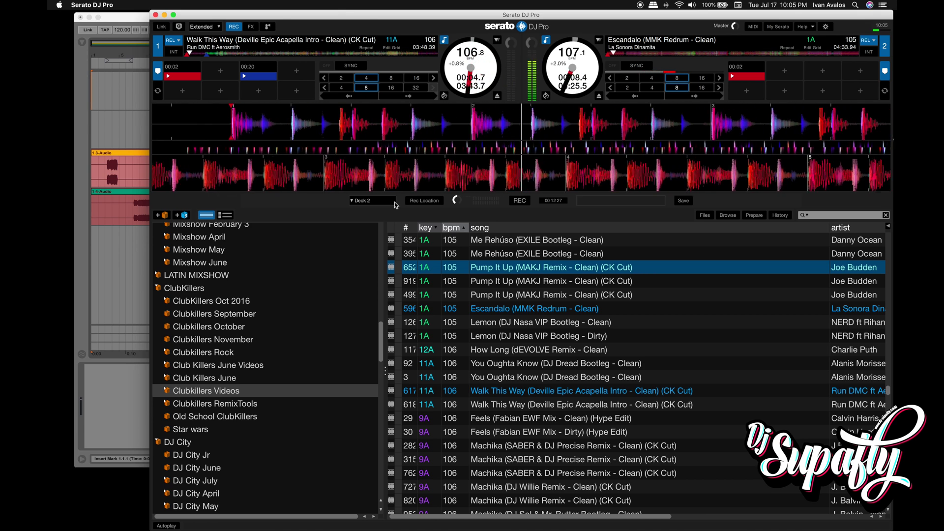
key("2")
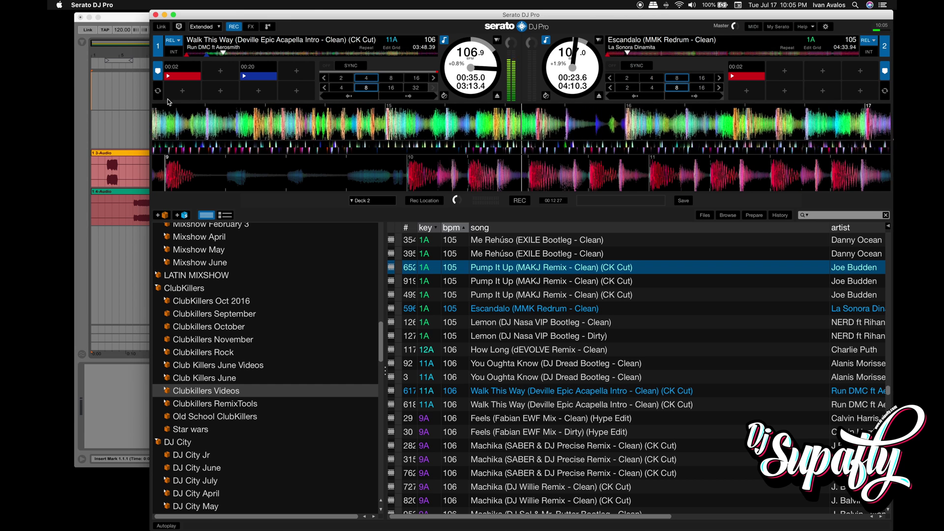
left_click(80, 94)
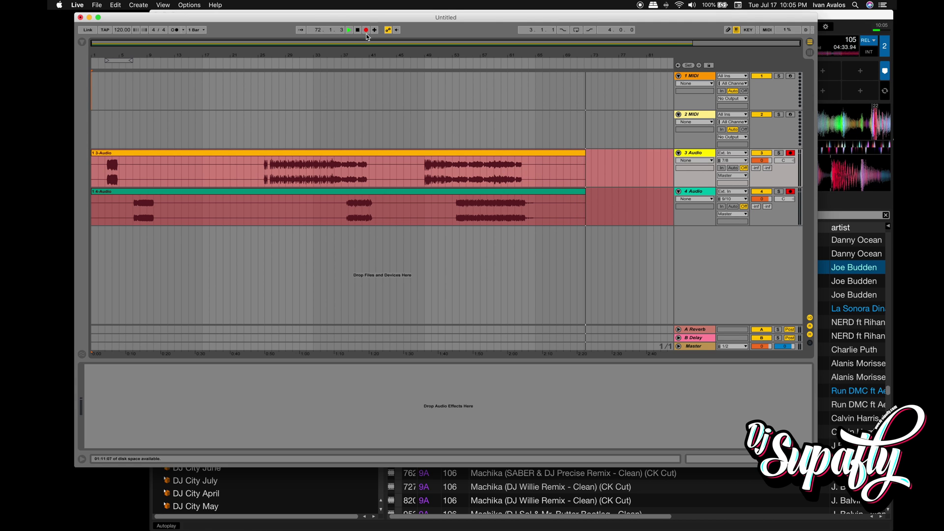
key("F9")
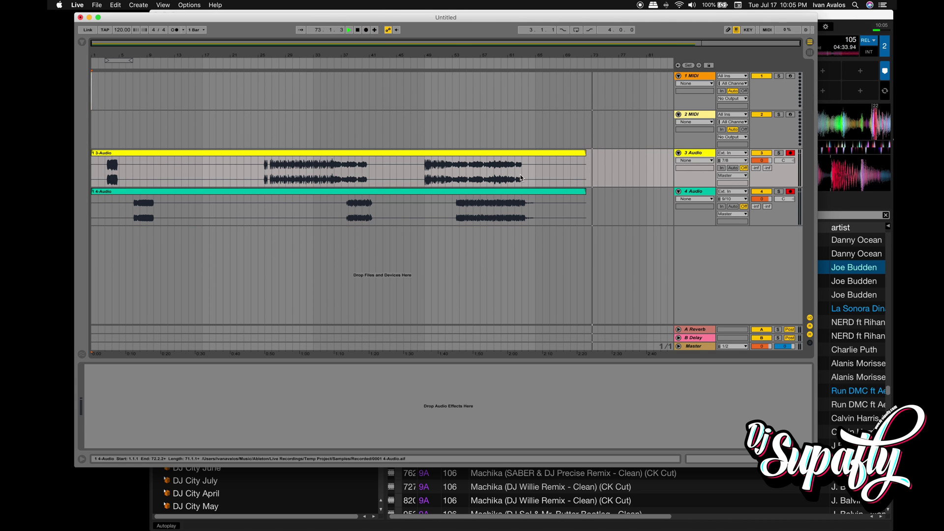
- Select the silent gap from bar 43 to bar 48 in the track 3 Audio clip and stop the playback
left_click(428, 153)
left_click_drag(419, 162, 386, 162)
left_click(387, 164)
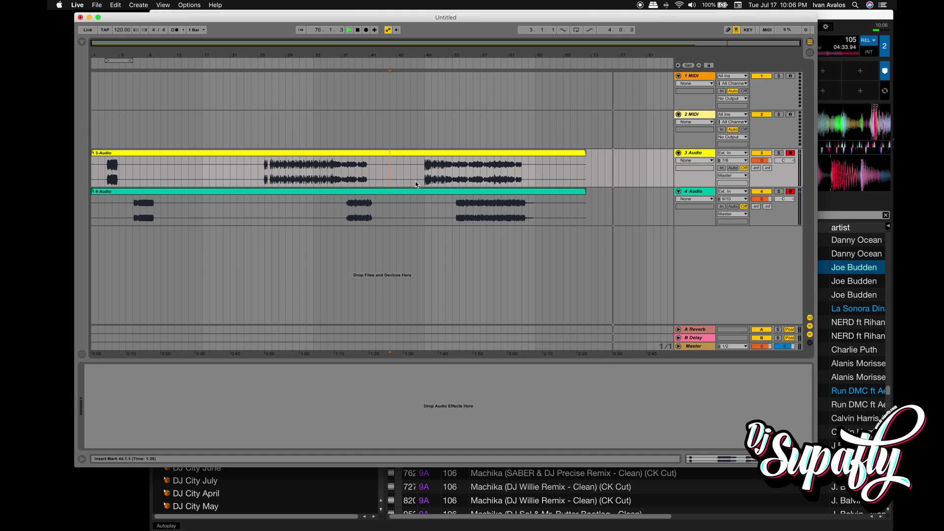
left_click_drag(420, 182, 383, 176)
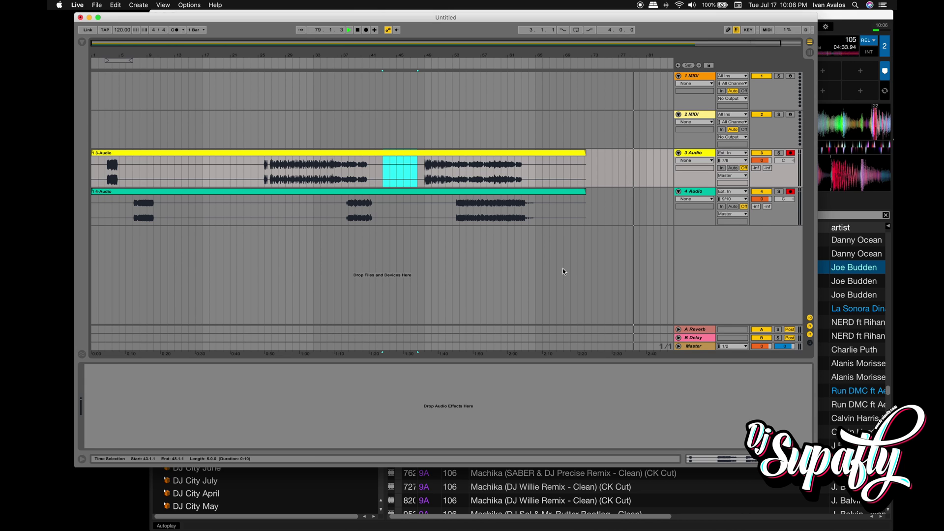
left_click(358, 30)
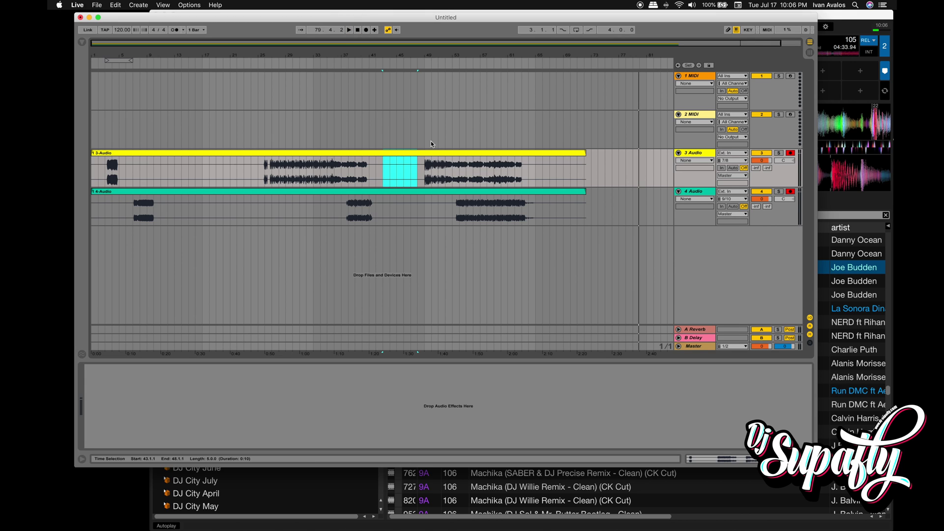
- Select the whole recorded clip on track 3 Audio
left_click(450, 232)
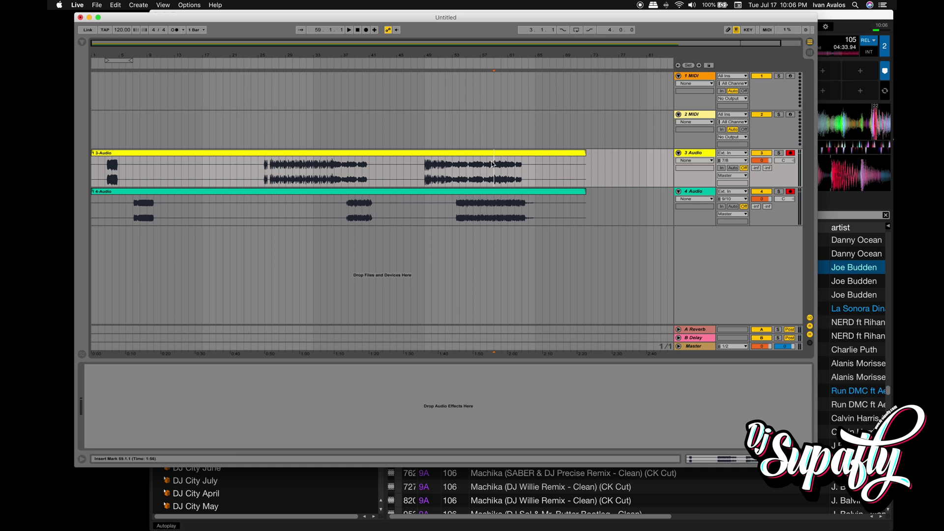
left_click(493, 153)
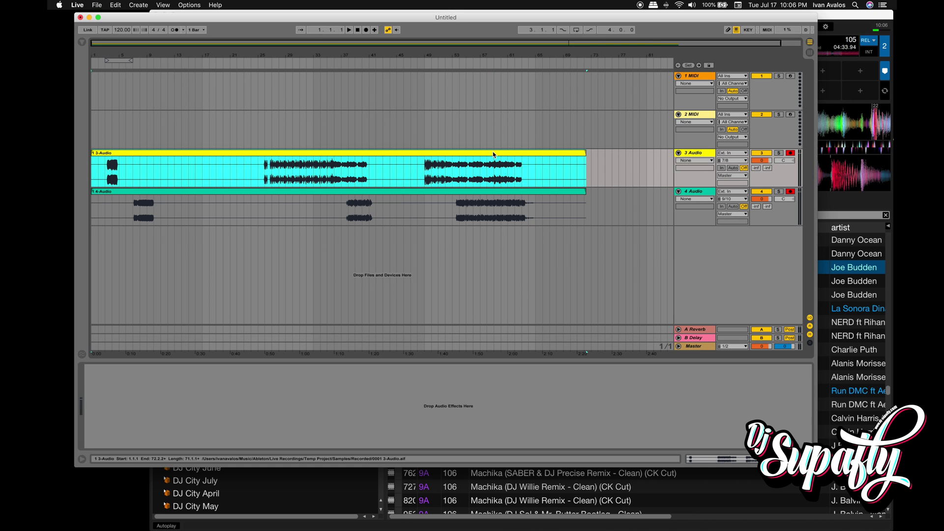
left_click(522, 202)
key("Up")
- Show the browser and list its audio effects down to the Limiter
left_click(82, 42)
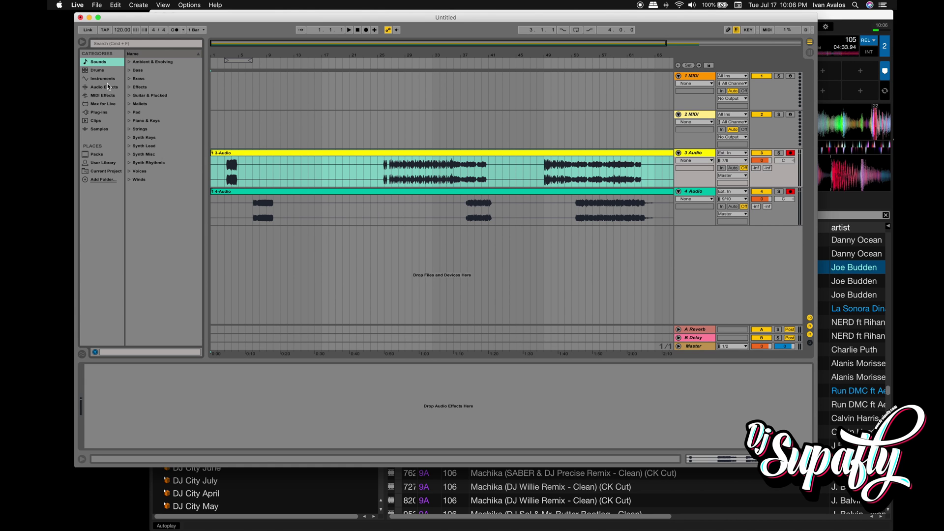
left_click(100, 113)
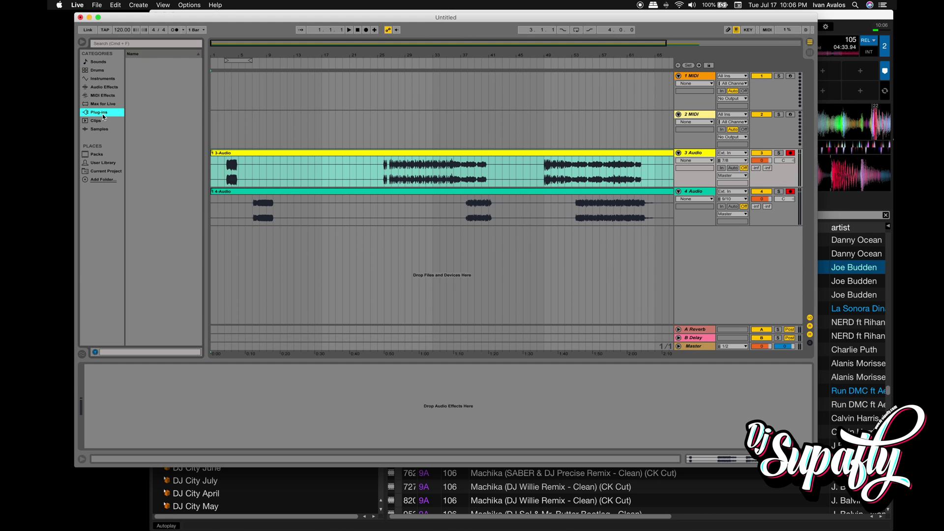
left_click(104, 88)
scroll(168, 173, "down", 2)
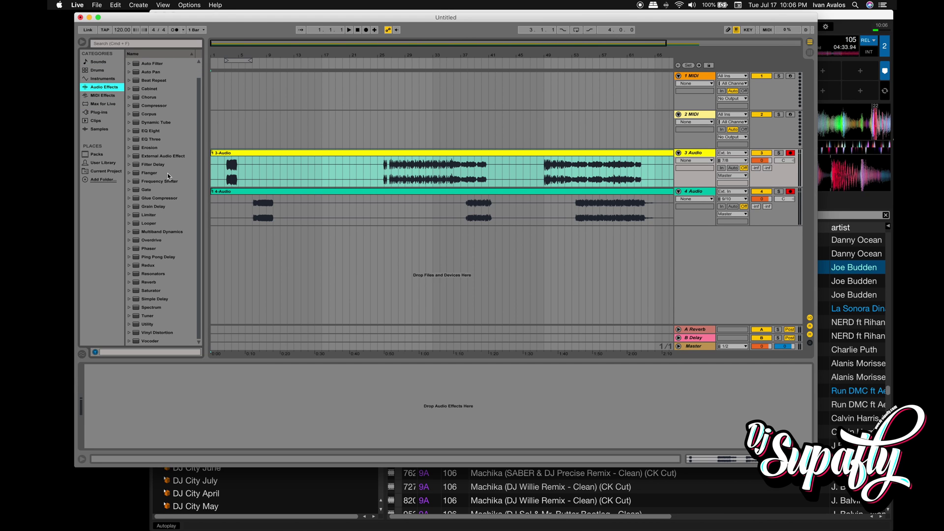
- Try the Limiter's Fast preset on track 3 Audio and remove it from the track
left_click(129, 215)
left_click(174, 224)
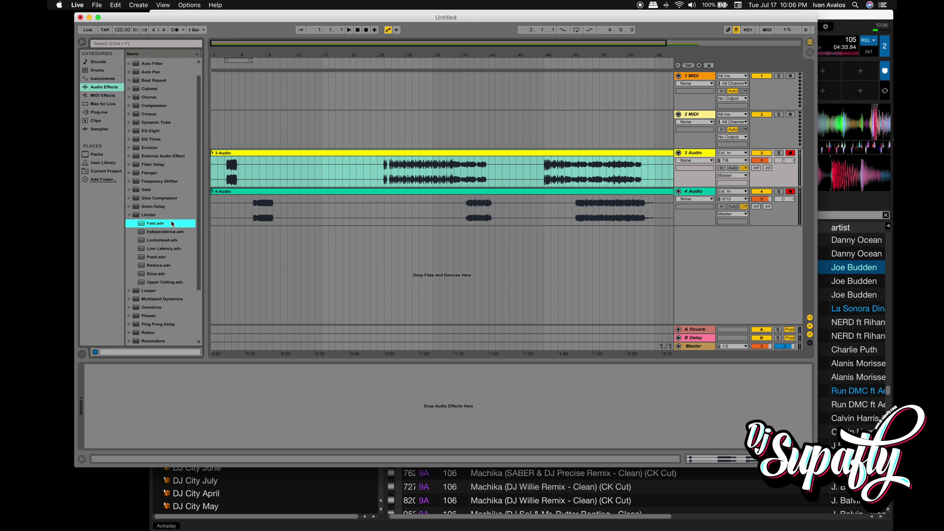
left_click(177, 235)
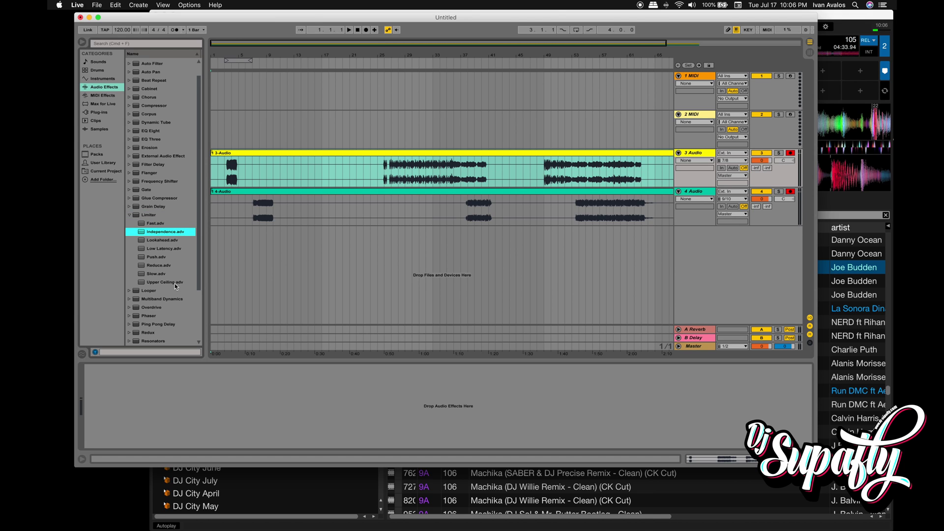
left_click_drag(166, 224, 422, 379)
left_click_drag(518, 418, 507, 413)
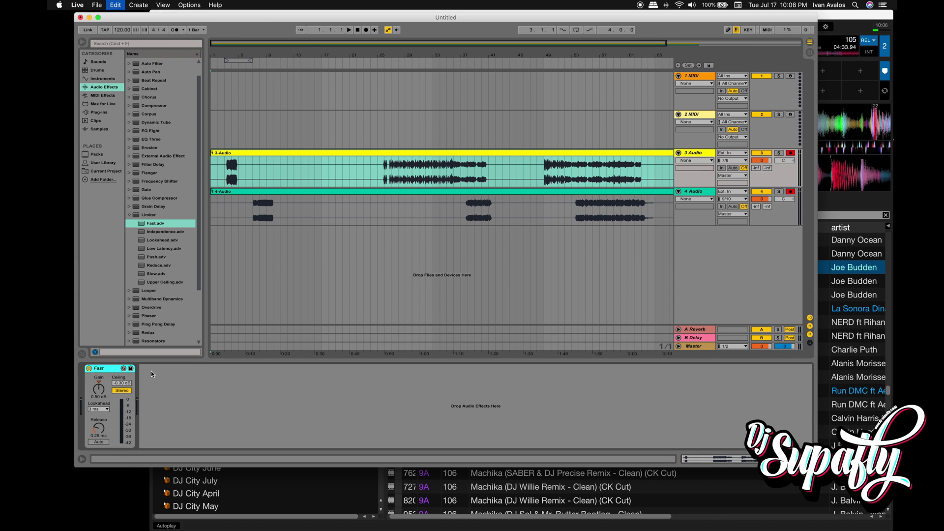
key("Delete")
- Add a default Limiter to the Master track
left_click(694, 346)
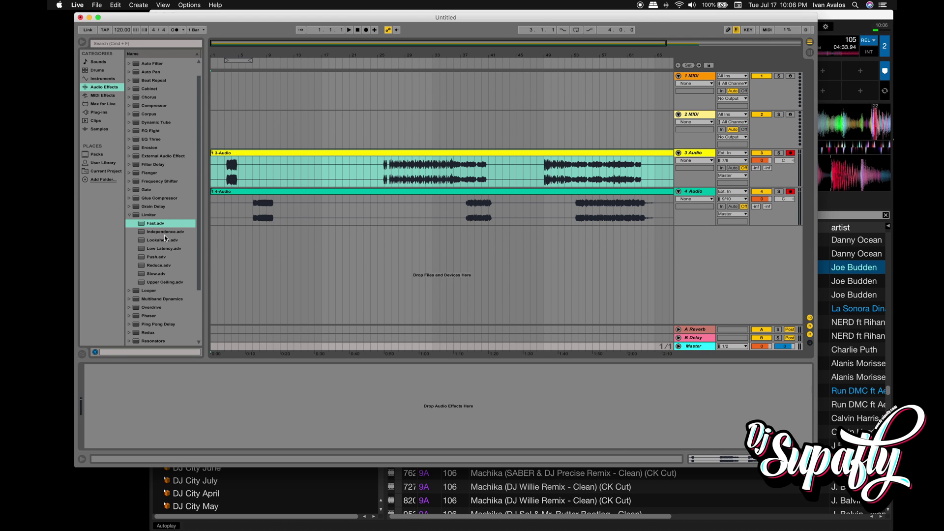
mouse_move(149, 214)
left_mouse_down()
mouse_move(162, 217)
mouse_move(216, 340)
mouse_move(206, 393)
left_mouse_up()
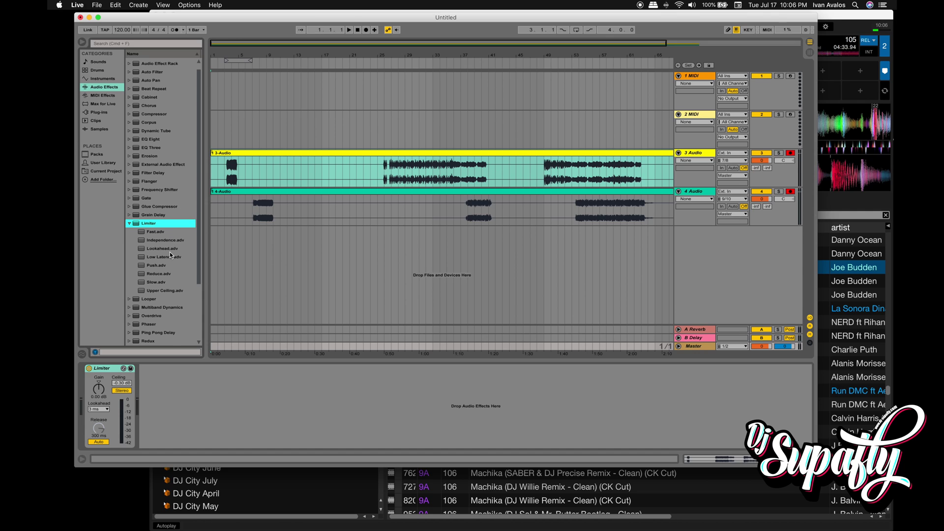
- Add the EQ Three presets Infrasonic and Edges after the Limiter on the Master track
scroll(170, 251, "up", 2)
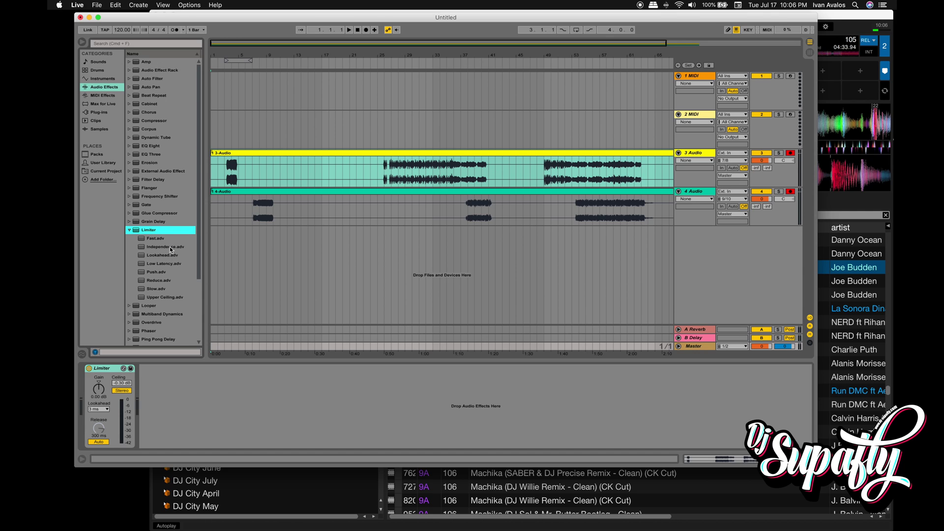
left_click(130, 154)
left_click(167, 165)
left_click_drag(163, 187, 235, 375)
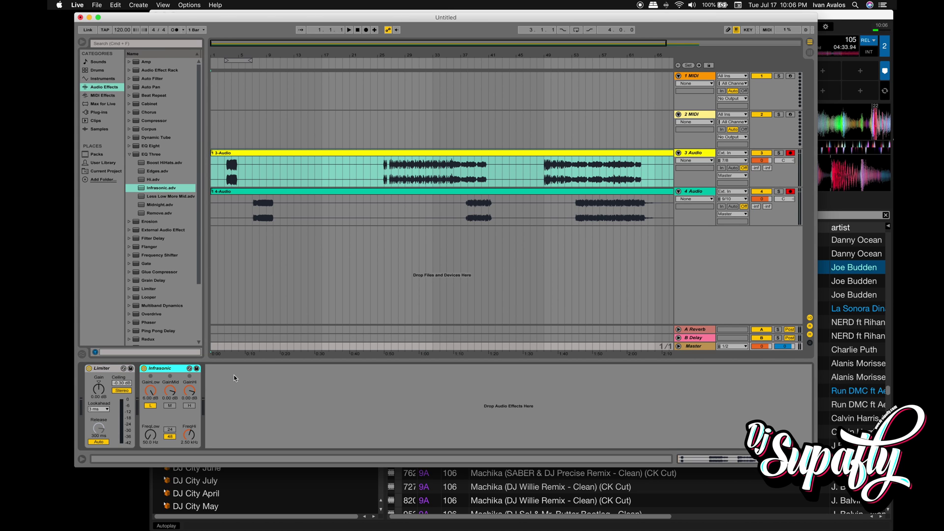
left_click_drag(165, 171, 279, 389)
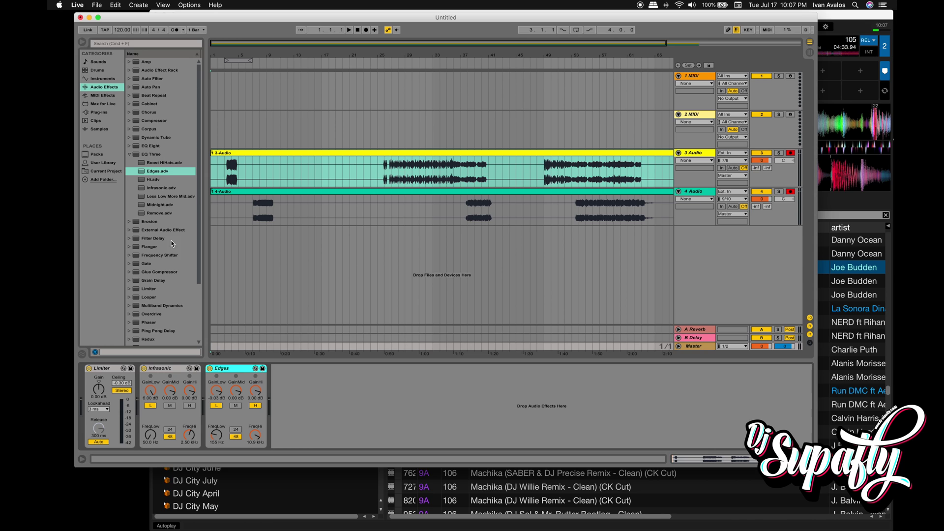
- Browse the Mixing & Mastering presets of the Audio Effect Rack
left_click(136, 72)
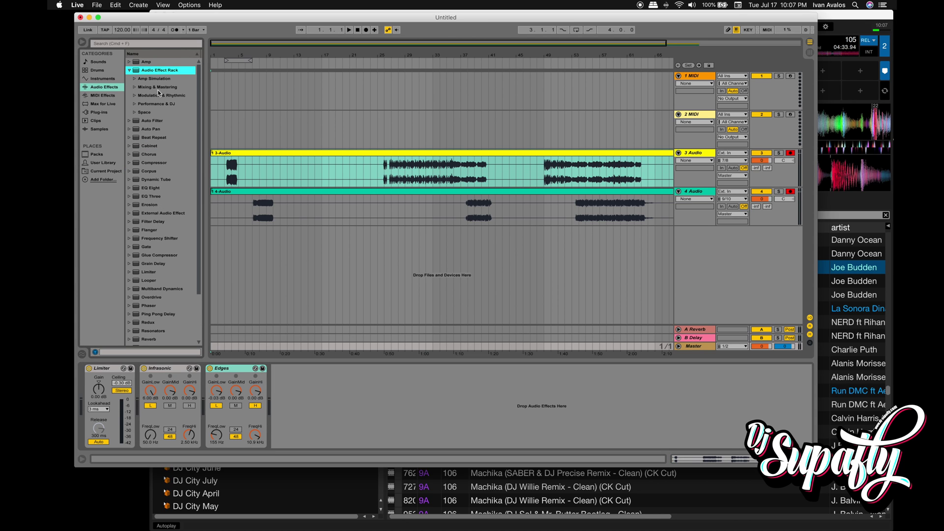
left_click(154, 87)
left_click(135, 88)
scroll(183, 177, "down", 10)
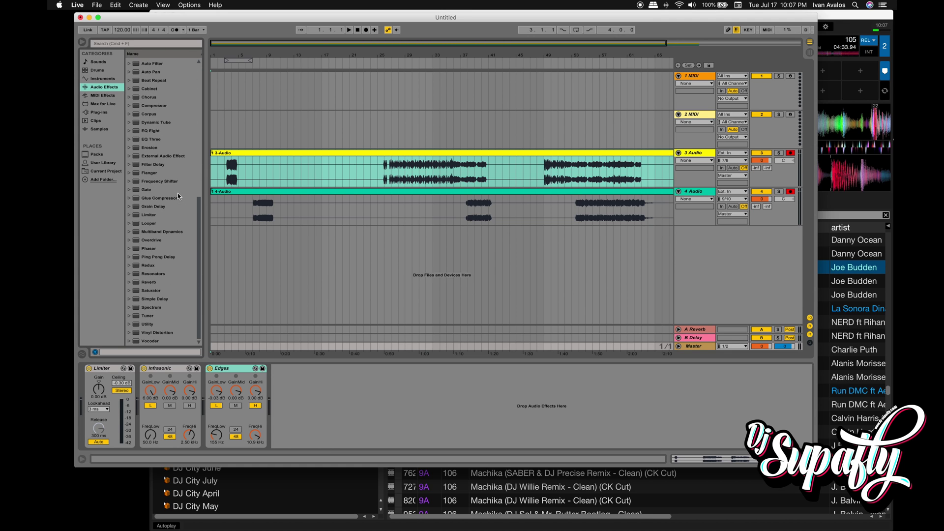
scroll(188, 247, "up", 10)
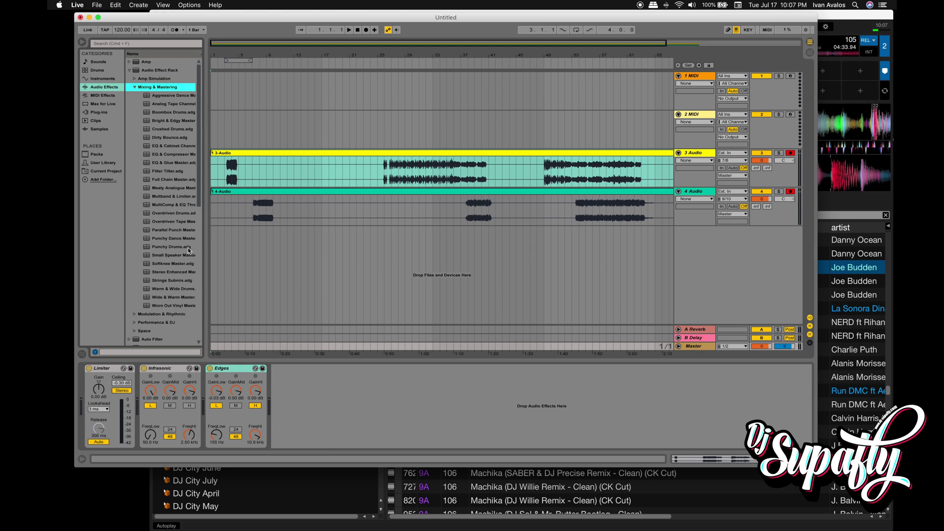